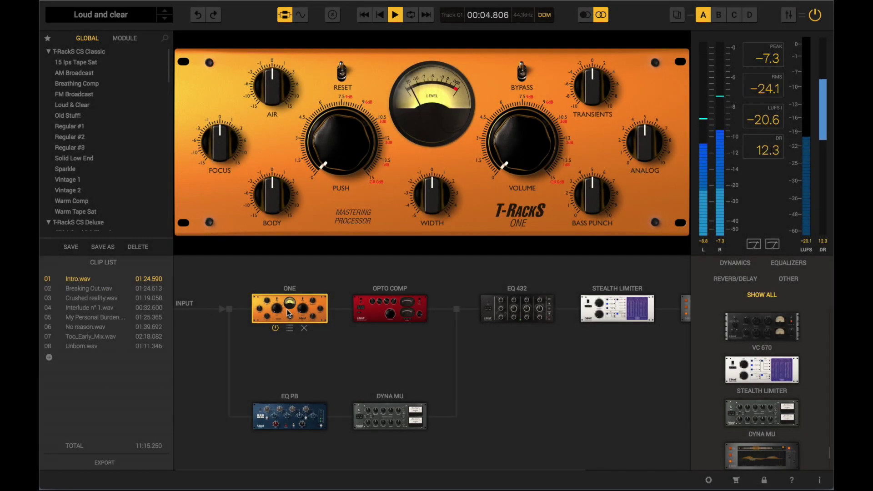
# View the Opto Comp, EQ 432 and Stealth Limiter modules in the processing chain.
pyautogui.click(378, 315)
pyautogui.click(494, 312)
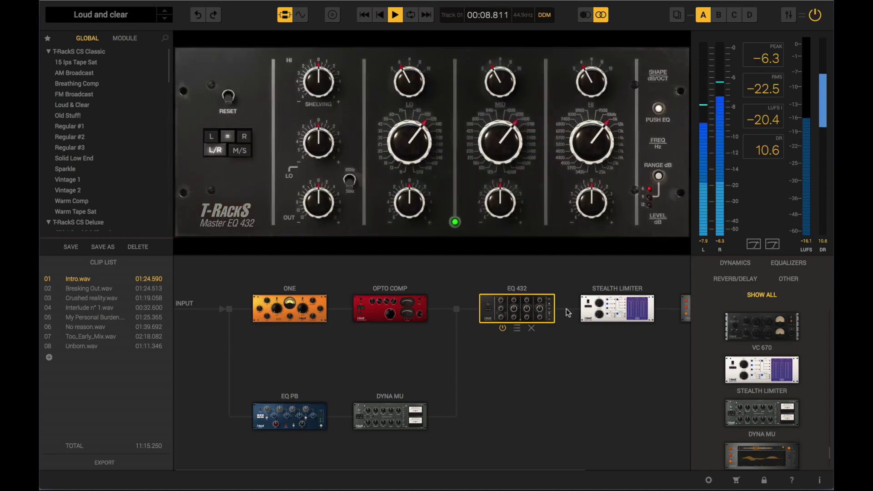
pyautogui.click(601, 308)
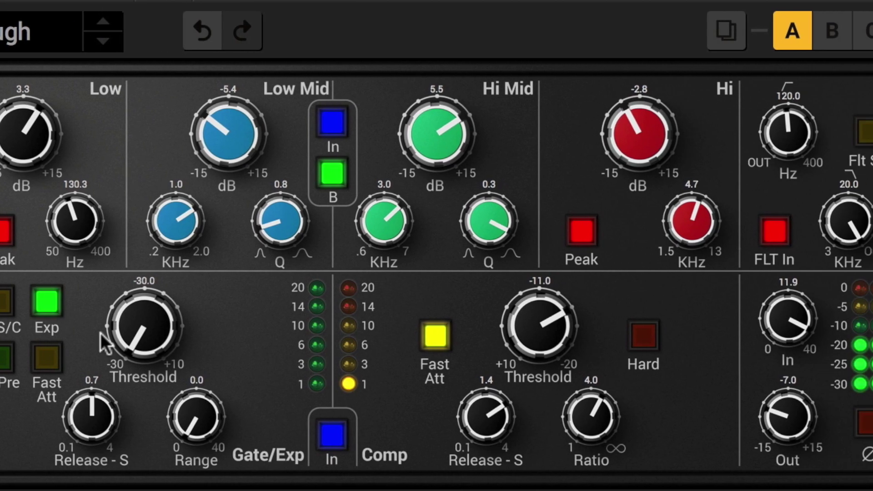
# Set gate threshold near -23.7, low-mid -6.2 dB at Q 0.7, high-mid -1.3 dB, and lower the filter frequency.
pyautogui.moveTo(103, 341); pyautogui.dragTo(109, 321)
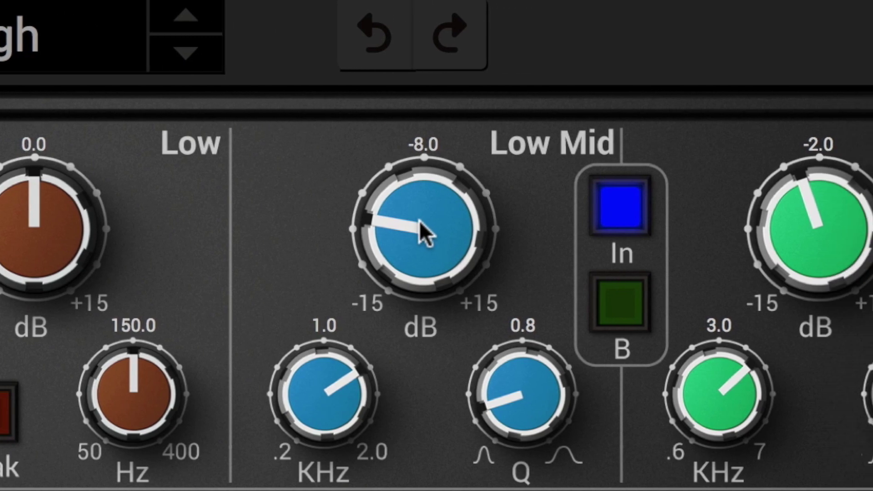
pyautogui.moveTo(419, 221); pyautogui.dragTo(369, 174)
pyautogui.moveTo(398, 368); pyautogui.dragTo(423, 341)
pyautogui.moveTo(539, 246)
pyautogui.mouseDown()
pyautogui.moveTo(531, 227)
pyautogui.moveTo(204, 249)
pyautogui.moveTo(140, 301)
pyautogui.mouseUp()
pyautogui.moveTo(682, 218); pyautogui.dragTo(693, 259)
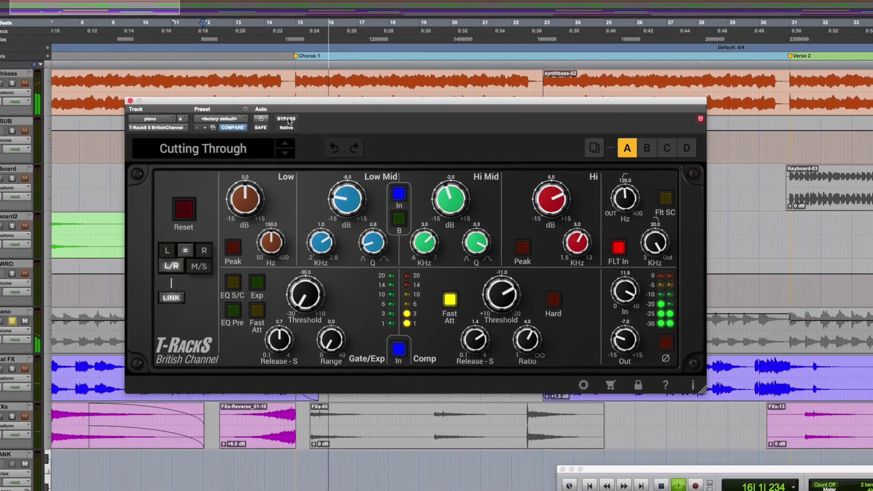
# Bypass the British Channel to hear the dry piano, then re-engage it.
pyautogui.click(289, 120)
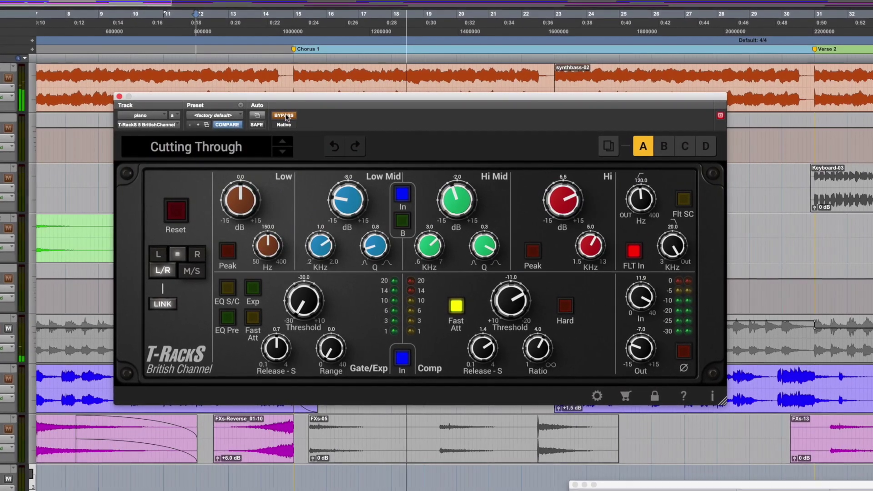
pyautogui.click(286, 118)
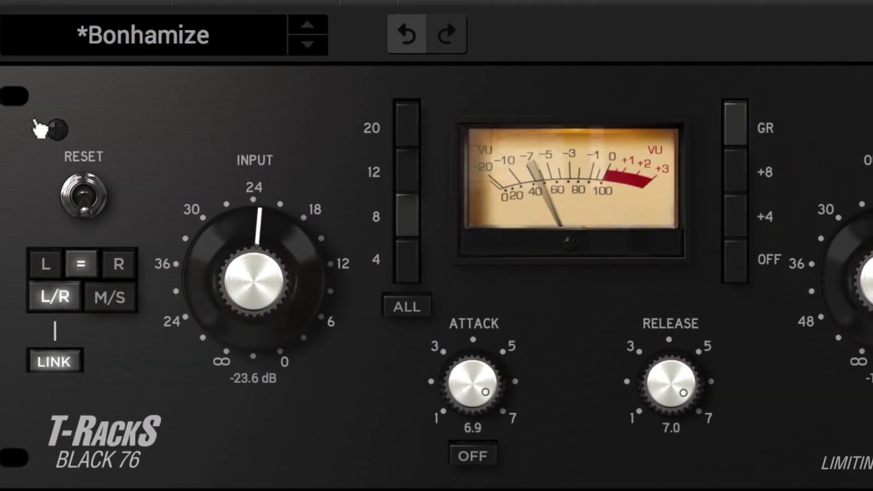
# Set Black 76 input near -28.4 dB, attack 6.1, release 5.5, output -19.1 dB, and change the ratio.
pyautogui.moveTo(256, 255); pyautogui.dragTo(235, 286)
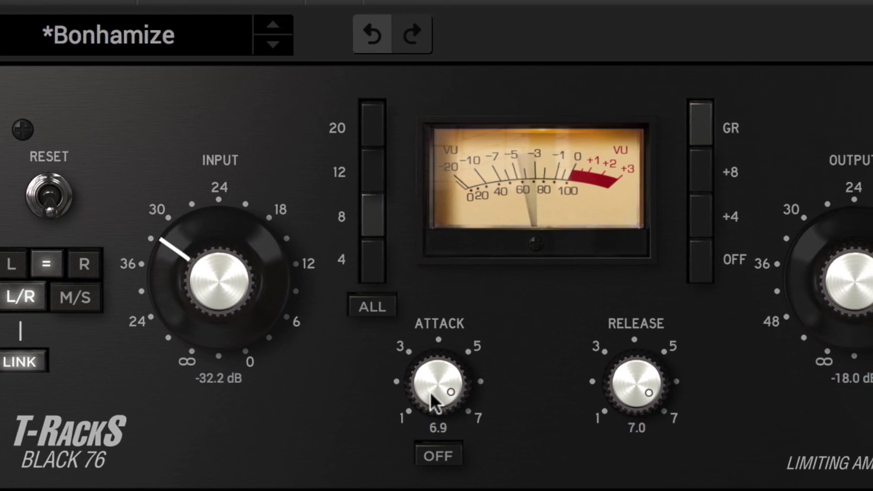
pyautogui.moveTo(435, 396); pyautogui.dragTo(429, 410)
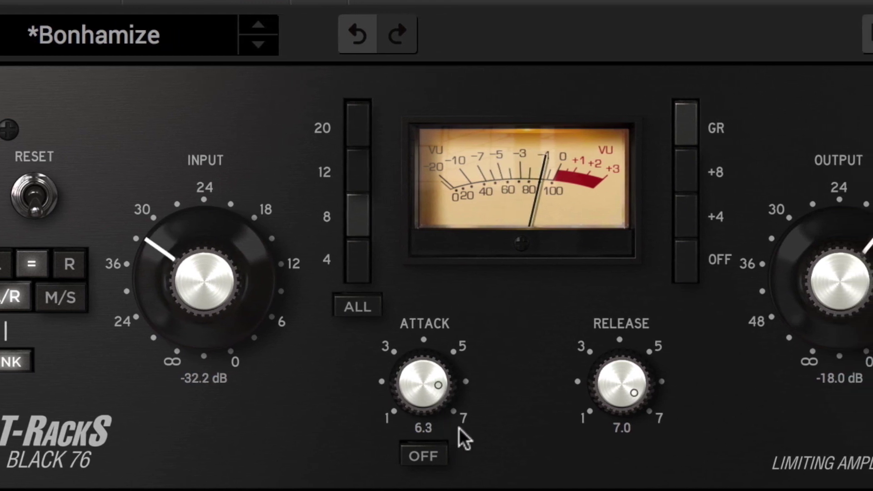
pyautogui.moveTo(614, 379); pyautogui.dragTo(600, 403)
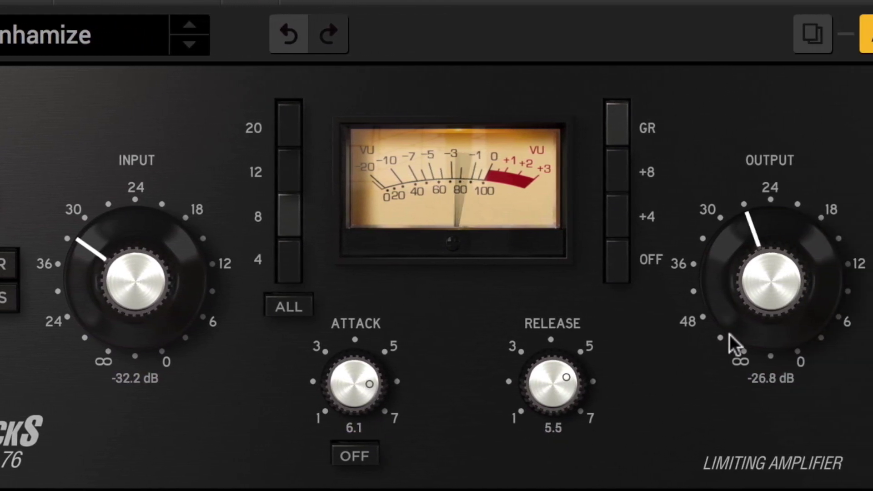
pyautogui.moveTo(750, 321); pyautogui.dragTo(736, 286)
pyautogui.moveTo(126, 239); pyautogui.dragTo(137, 218)
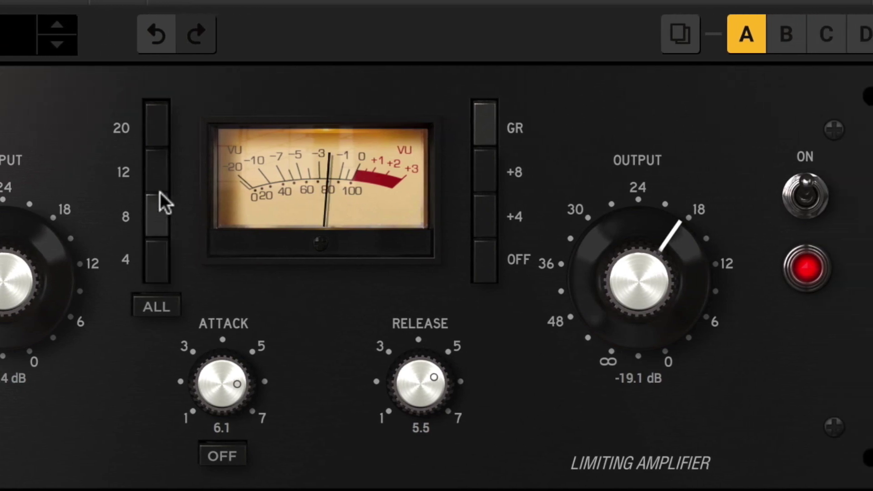
pyautogui.click(170, 185)
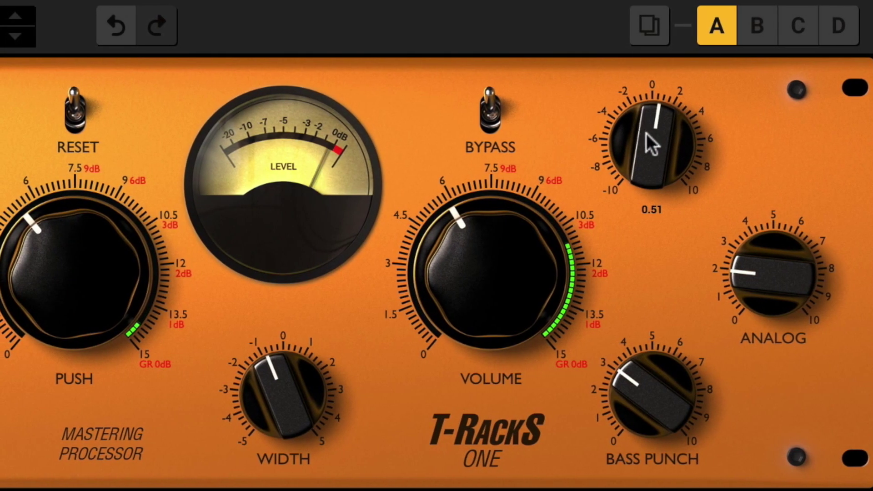
# Adjust The One's transients to about +1.9, analog and bass punch amounts, and volume to about 3.6.
pyautogui.moveTo(646, 133); pyautogui.dragTo(662, 174)
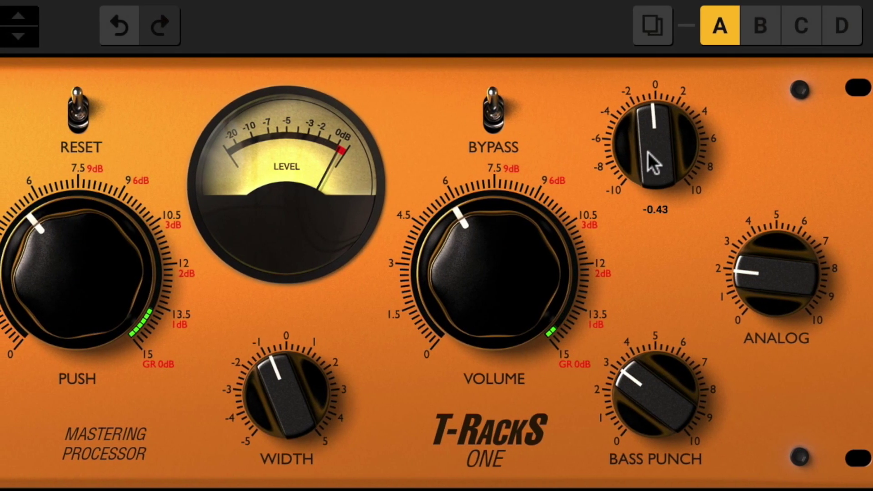
pyautogui.moveTo(770, 280); pyautogui.dragTo(779, 256)
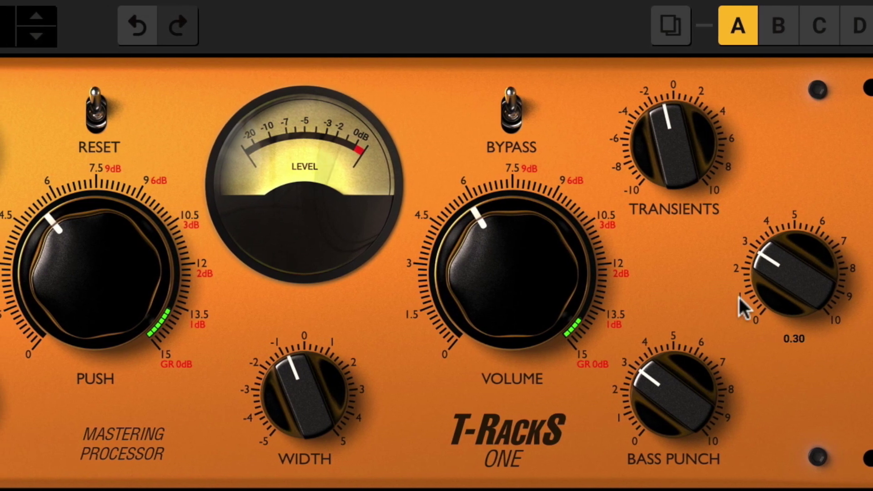
pyautogui.moveTo(679, 379); pyautogui.dragTo(695, 353)
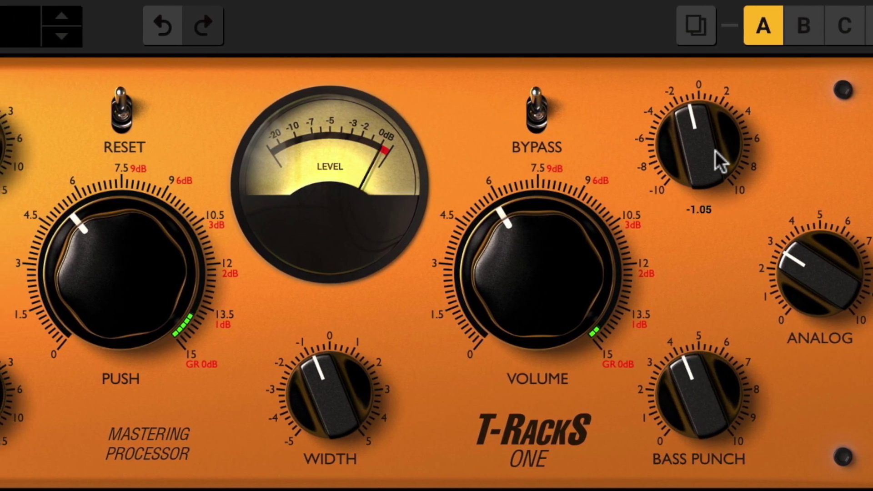
pyautogui.moveTo(715, 150); pyautogui.dragTo(719, 98)
pyautogui.moveTo(587, 233)
pyautogui.mouseDown()
pyautogui.moveTo(601, 307)
pyautogui.moveTo(569, 319)
pyautogui.mouseUp()
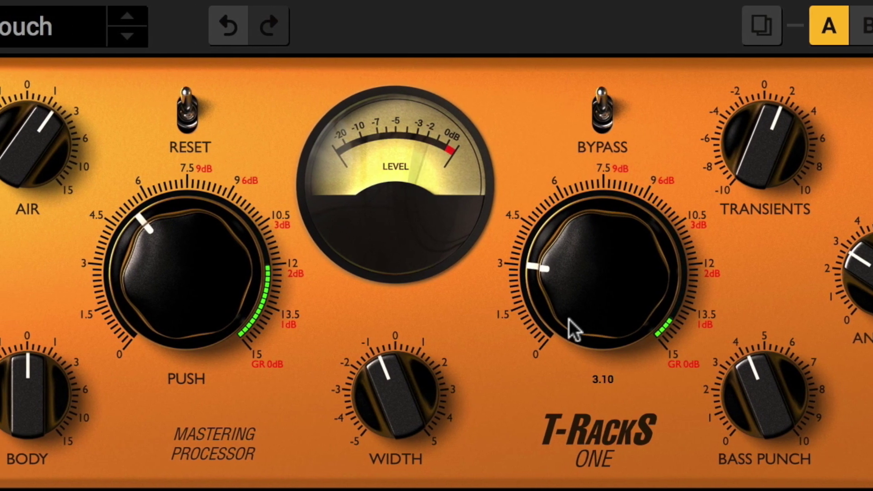
# Widen the stereo image, set push to 4.50, tweak air and focus, and reduce body to about -3.3.
pyautogui.moveTo(396, 412); pyautogui.dragTo(442, 347)
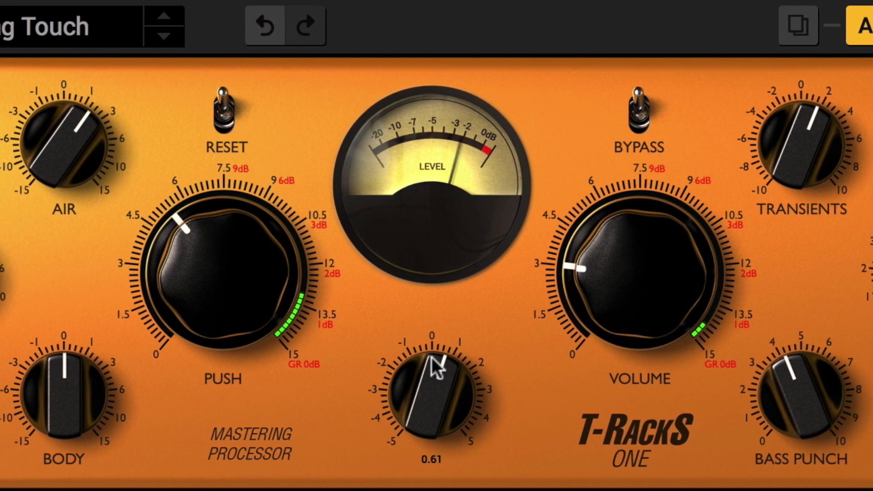
pyautogui.moveTo(249, 270); pyautogui.dragTo(240, 287)
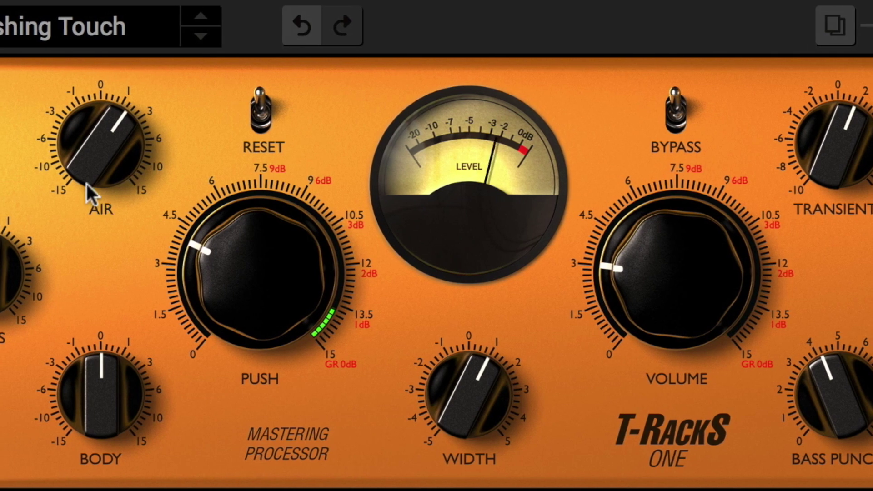
pyautogui.moveTo(87, 158); pyautogui.dragTo(91, 171)
pyautogui.moveTo(17, 274); pyautogui.dragTo(30, 293)
pyautogui.moveTo(133, 371); pyautogui.dragTo(167, 429)
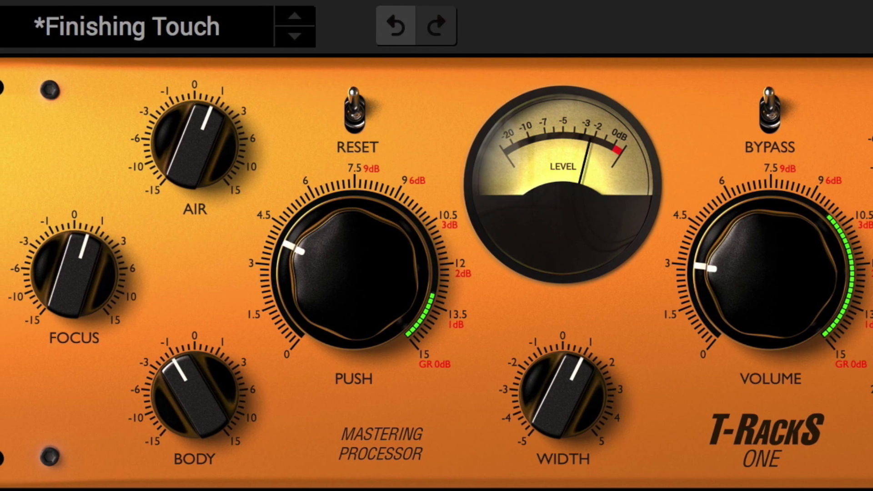